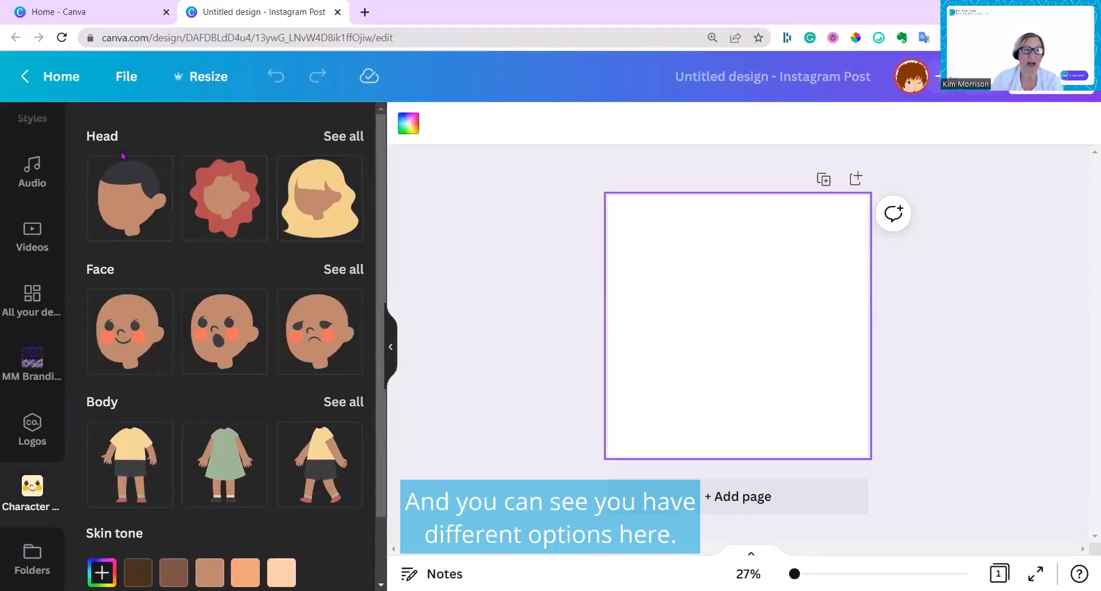
- Add a character to the blank page using the standing, waving body in the green dress from the full body collection
scroll(154, 289, down, 2)
scroll(138, 269, up, 2)
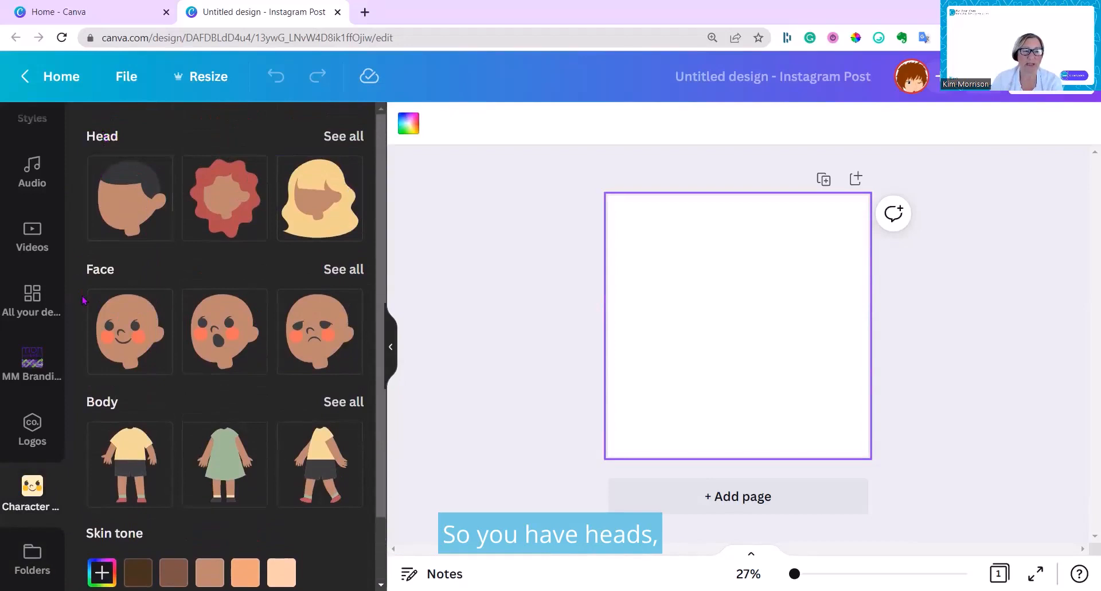
scroll(137, 381, down, 2)
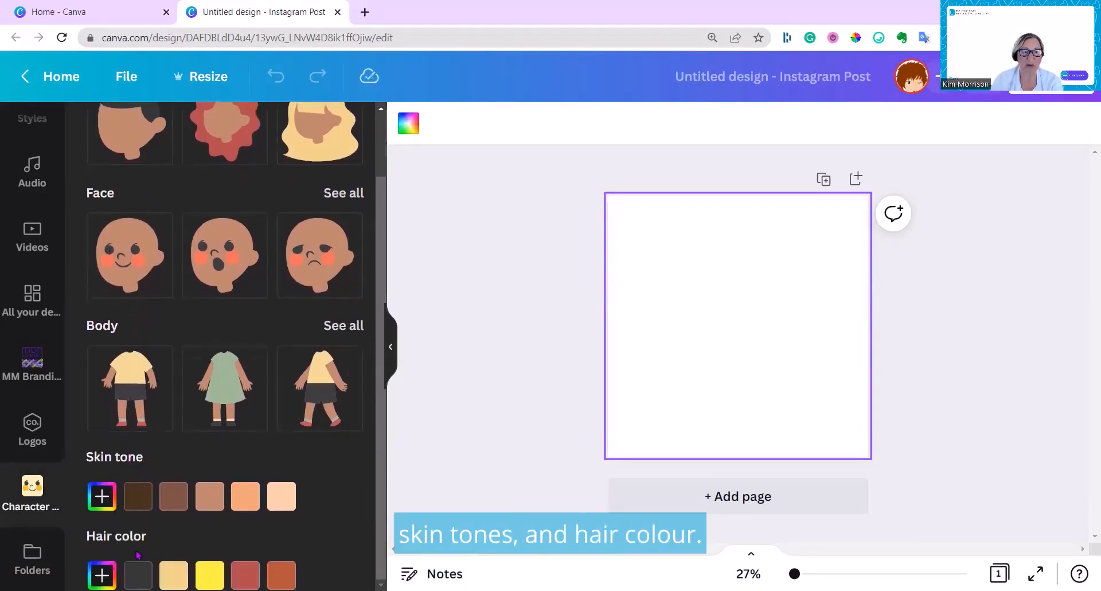
scroll(218, 367, up, 2)
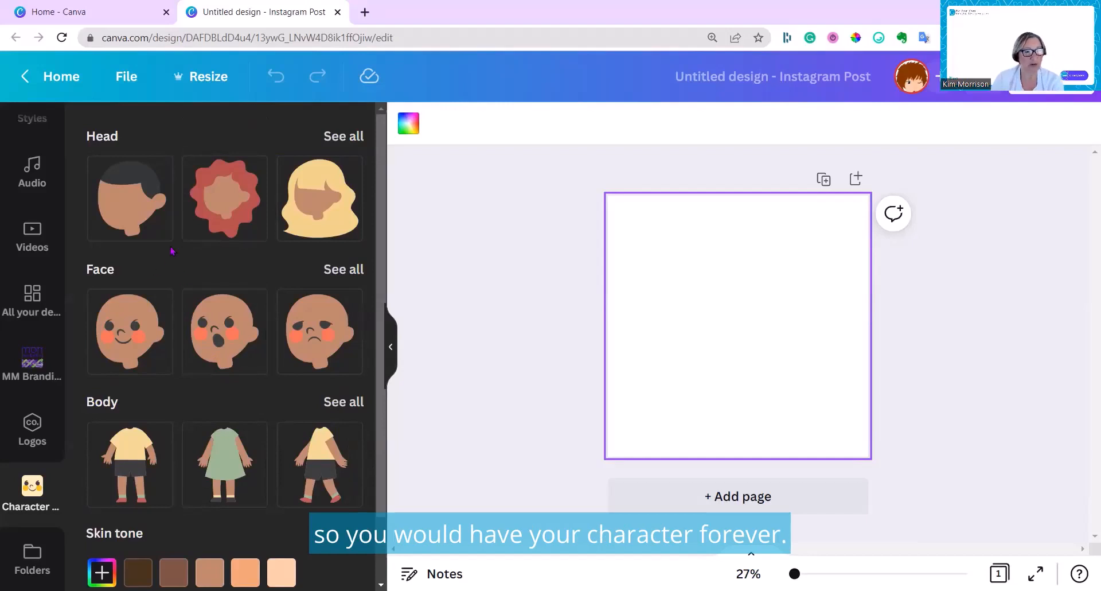
click(337, 152)
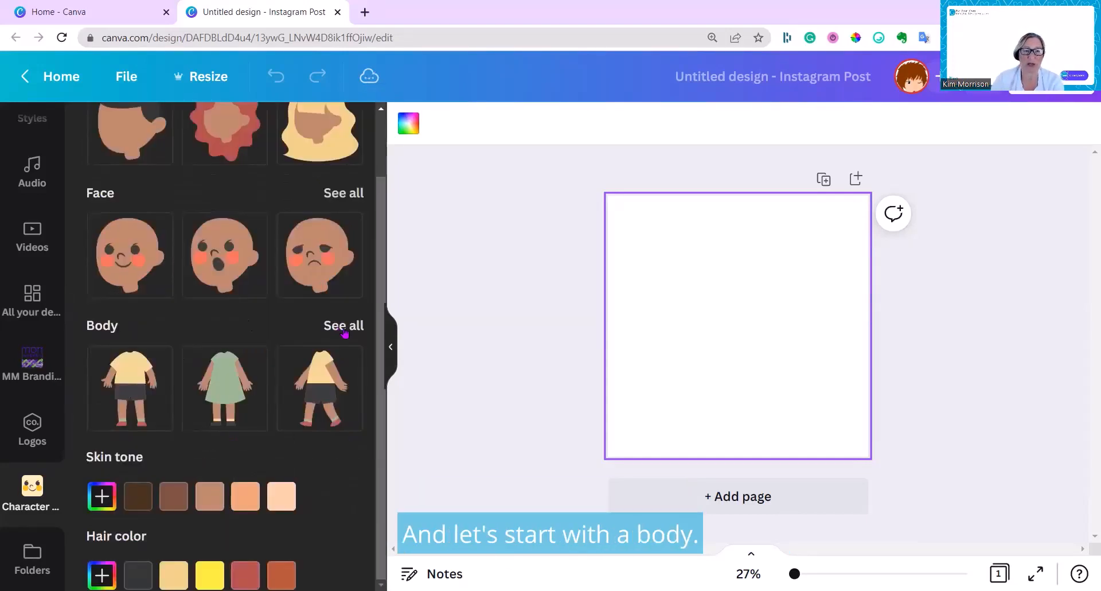
click(344, 327)
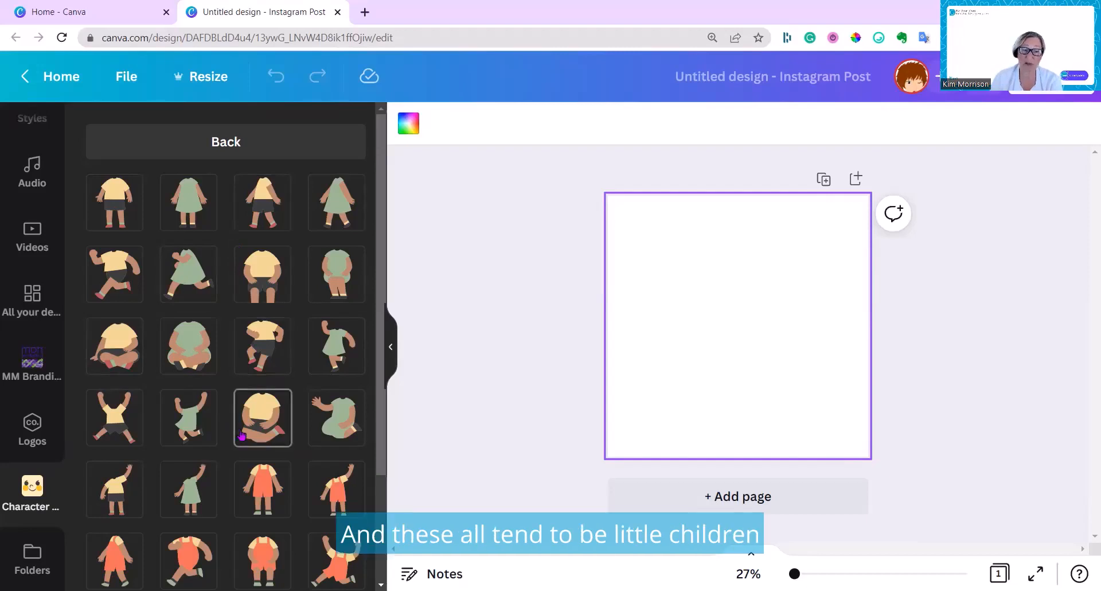
scroll(258, 400, down, 2)
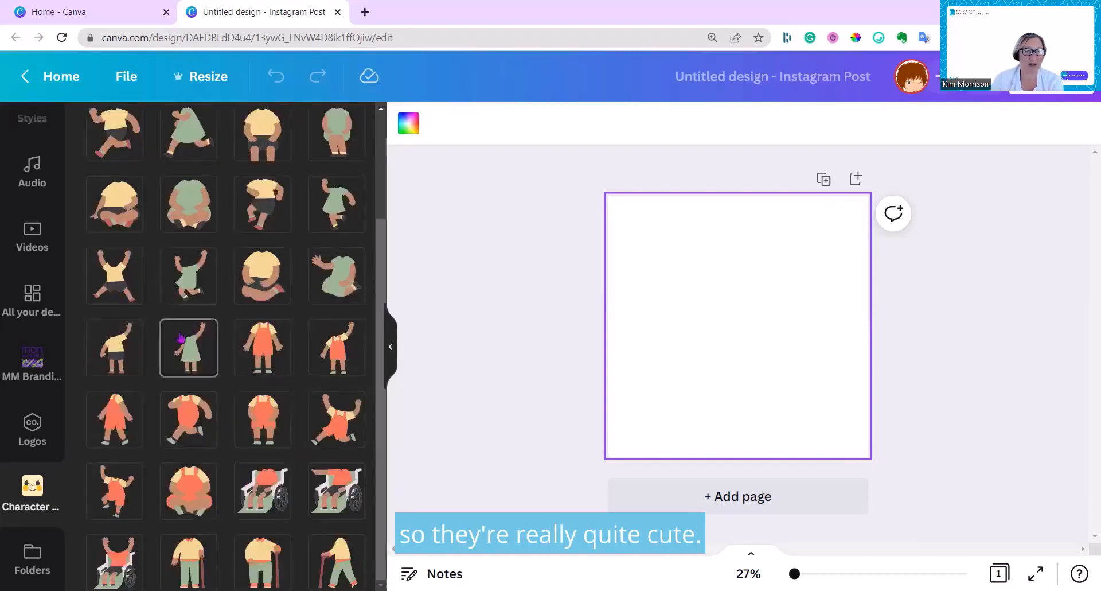
click(189, 358)
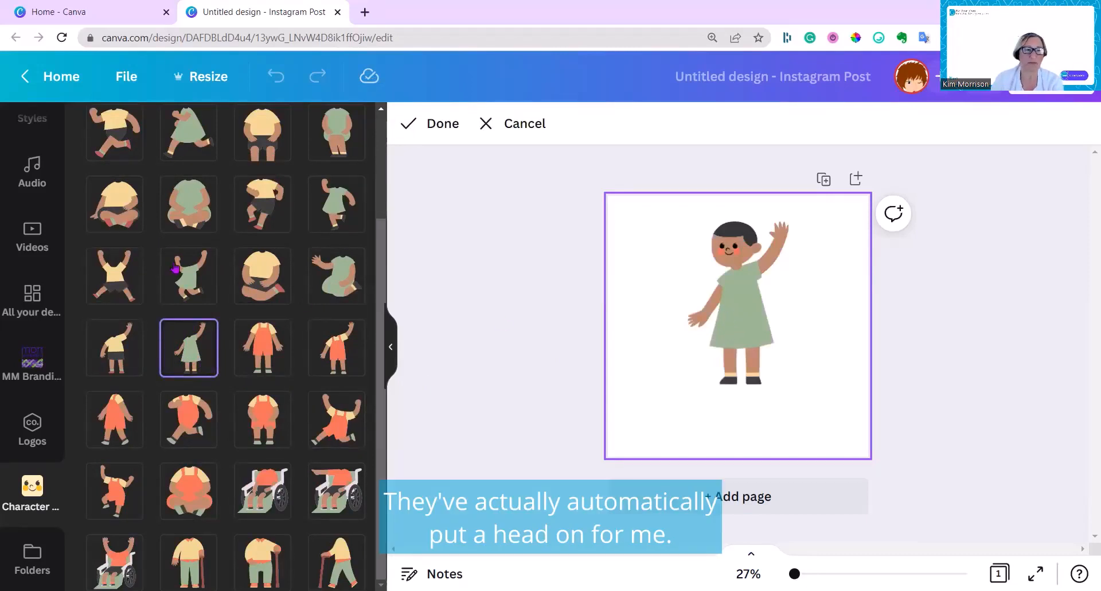
- Change the character's head to the short, side-swept red-haired style from the full head collection
scroll(175, 267, up, 3)
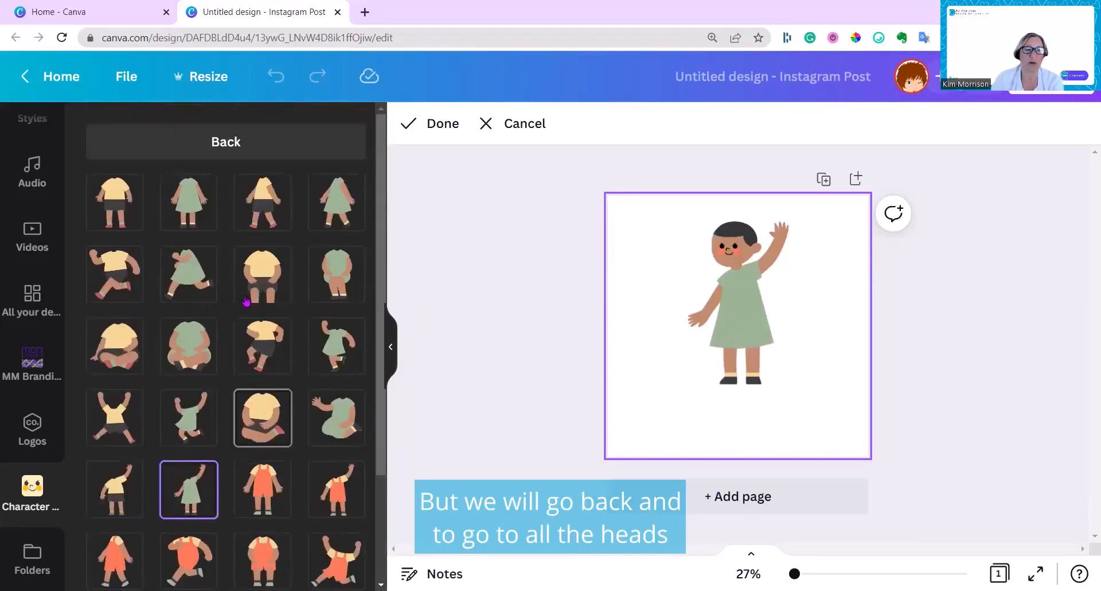
click(223, 143)
click(354, 138)
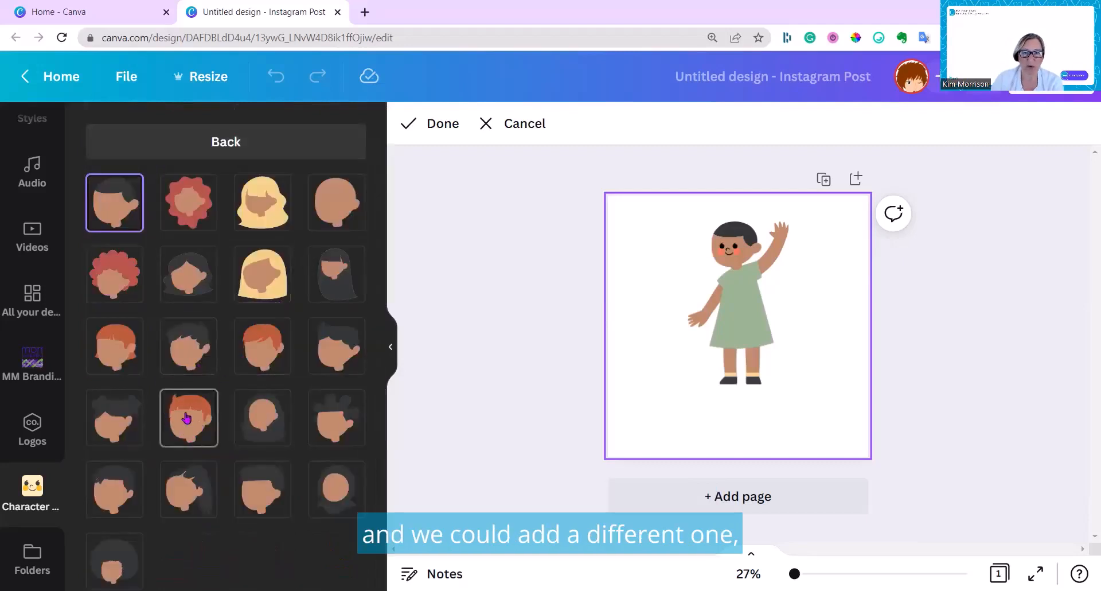
click(265, 363)
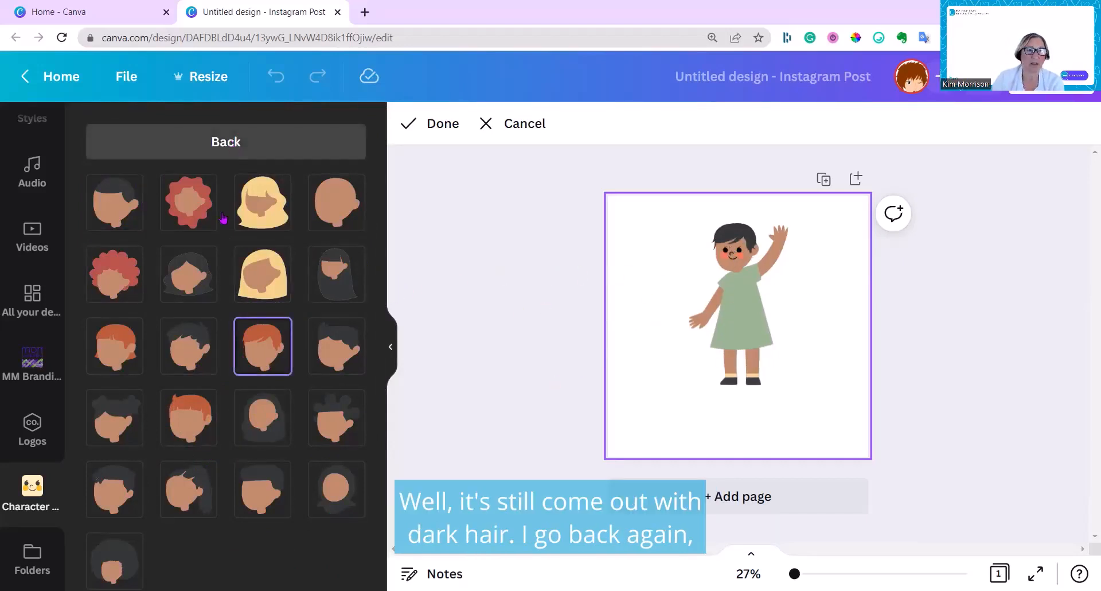
- Try the red hair color on the character and settle on light blonde
click(226, 142)
scroll(191, 346, down, 1)
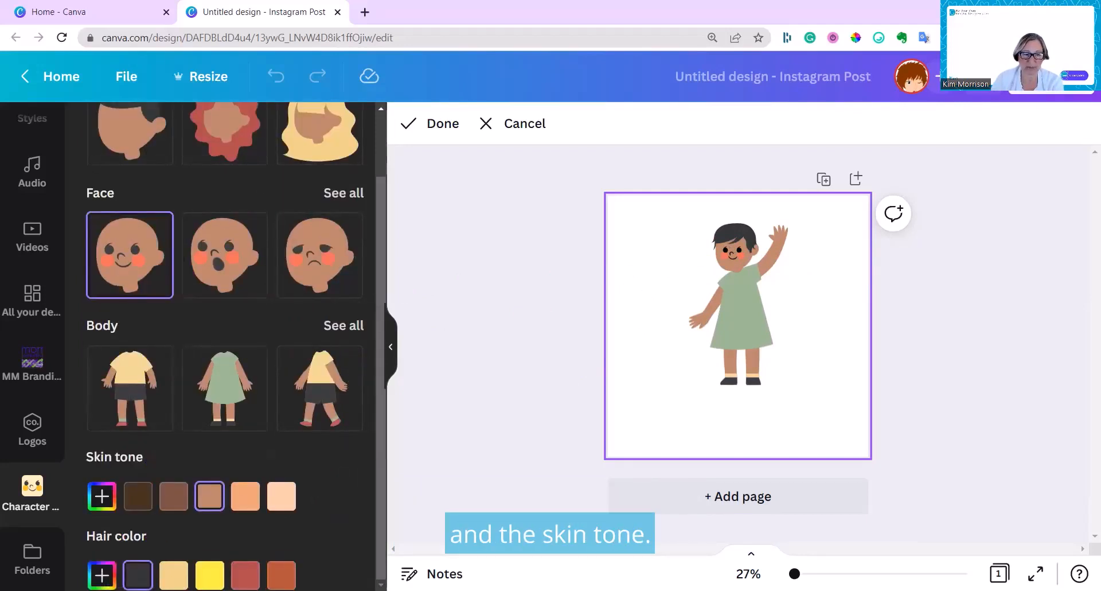
click(281, 575)
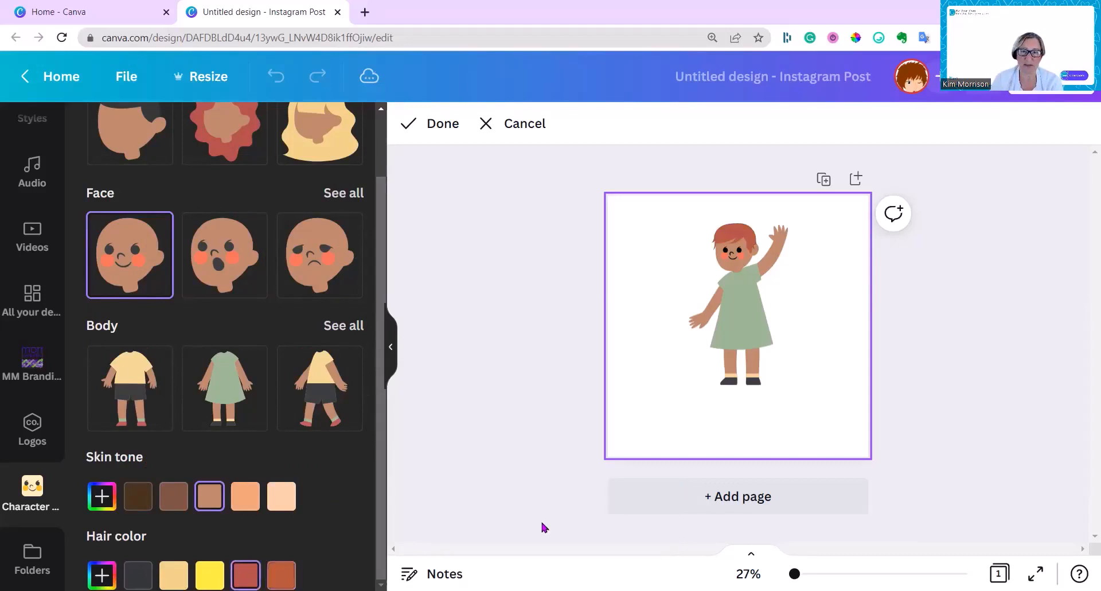
click(174, 575)
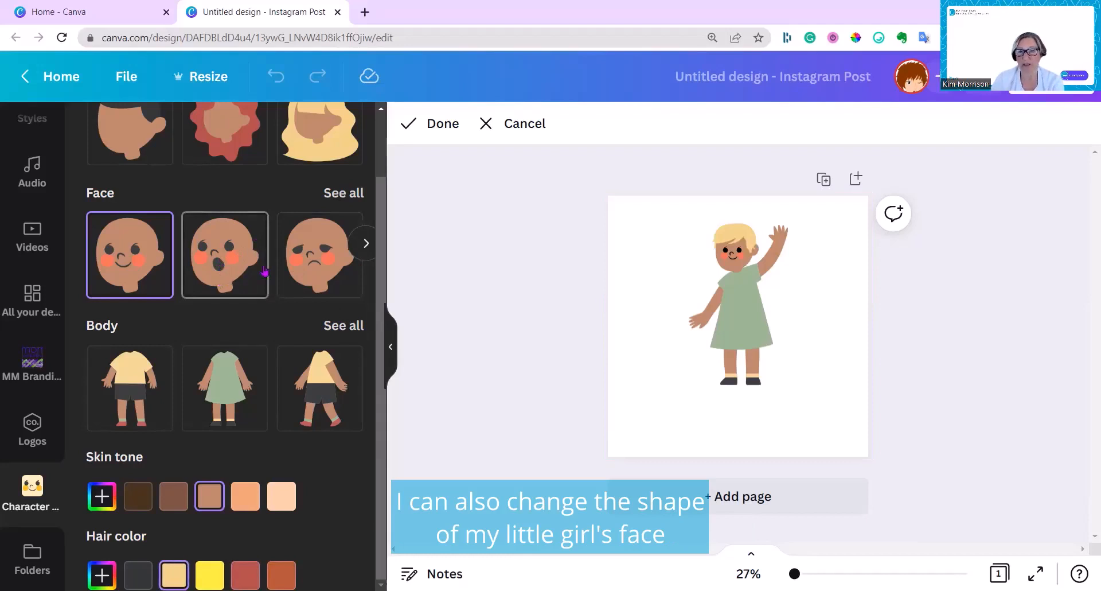
- Try the sad, amazed, big-grin and angry faces on the character, and return to the closed-mouth smiling face
click(315, 268)
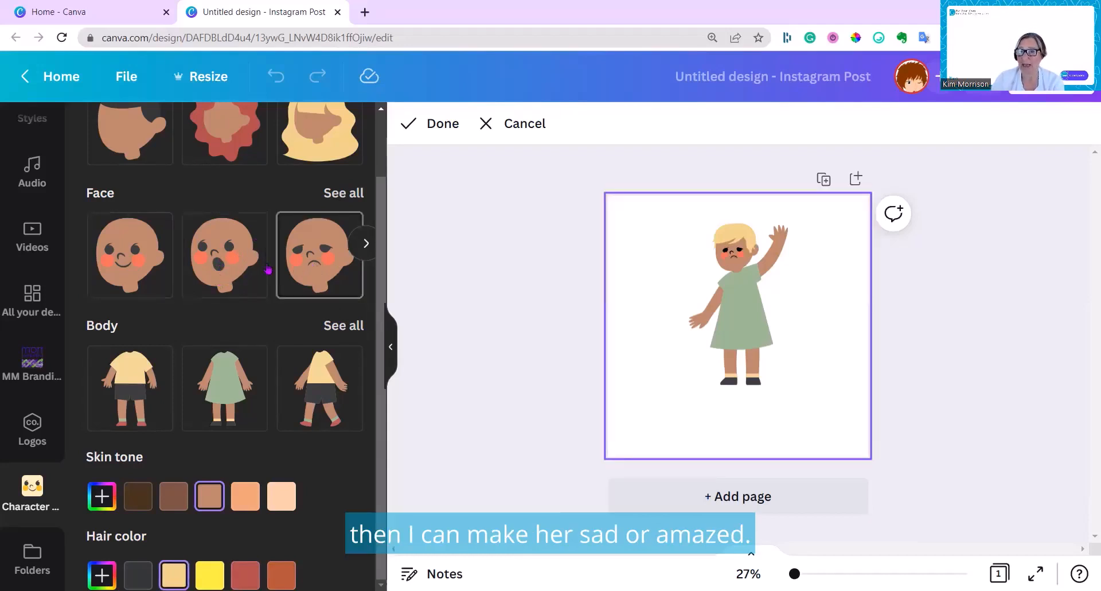
click(215, 268)
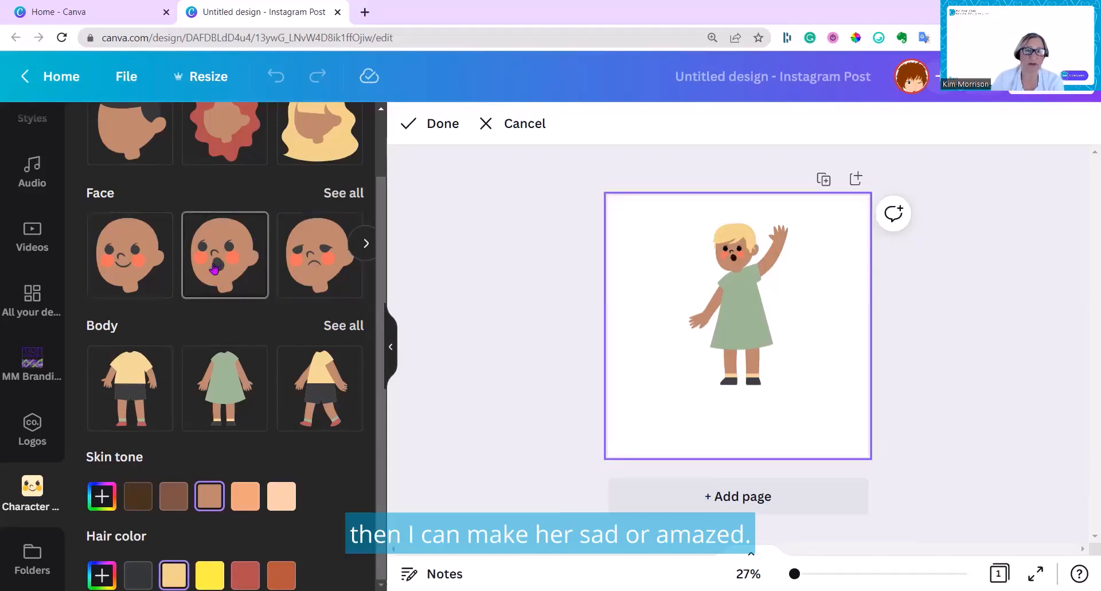
click(346, 192)
click(256, 282)
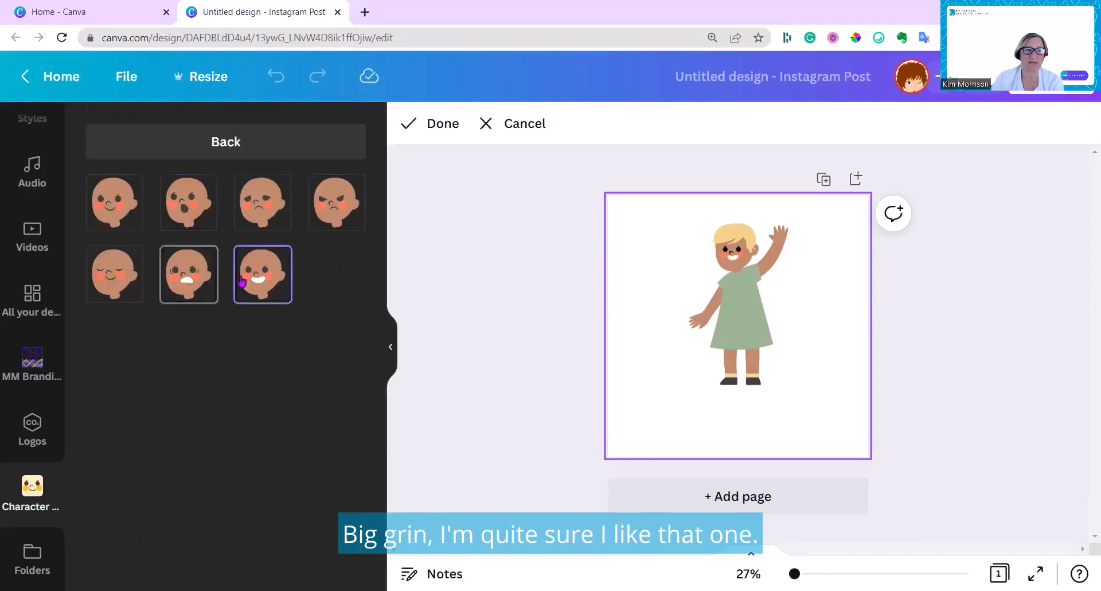
click(326, 206)
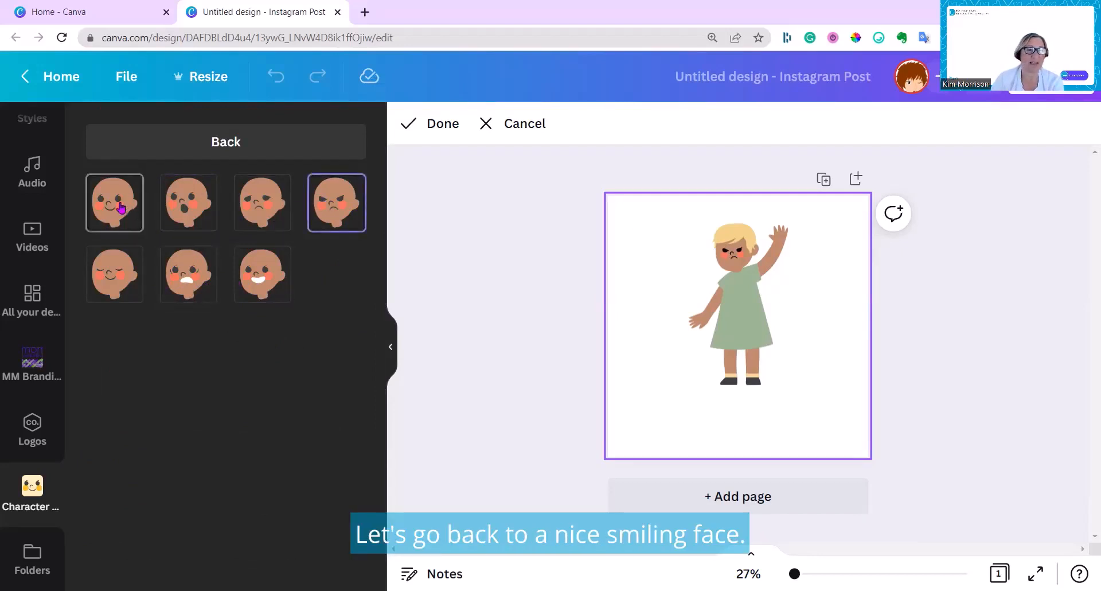
click(116, 223)
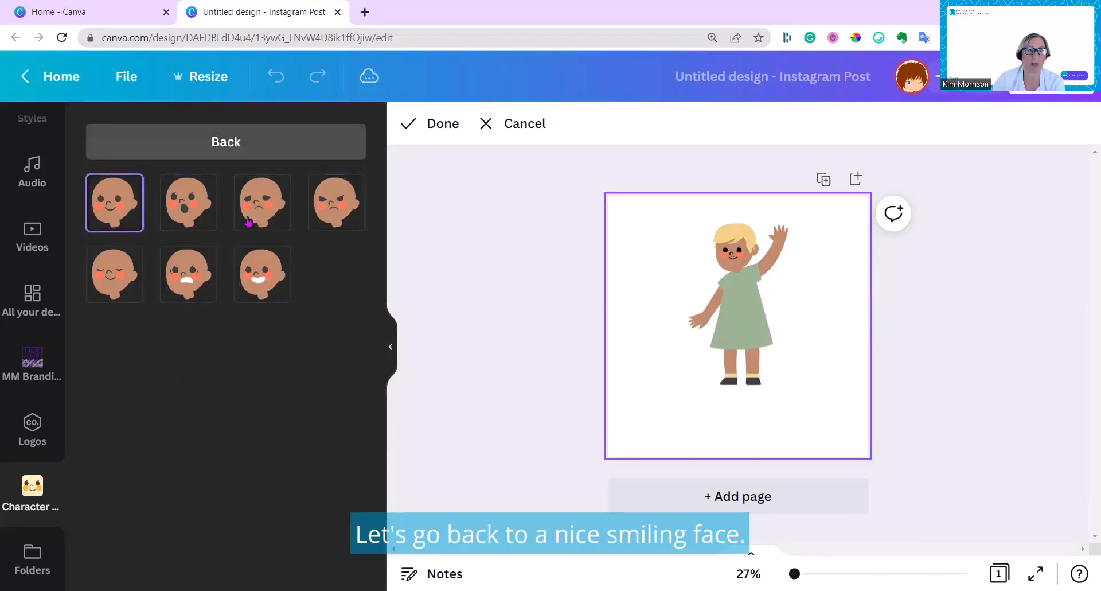
- Try the skin tones on the character from the palest to the darkest brown swatch
click(225, 141)
scroll(282, 504, down, 1)
click(282, 504)
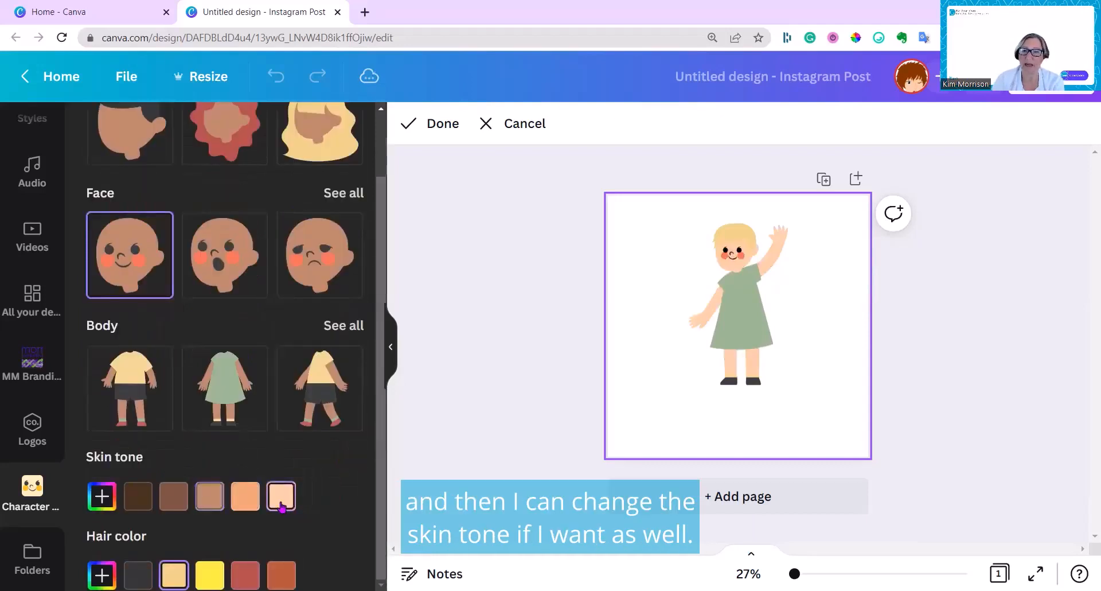
click(246, 505)
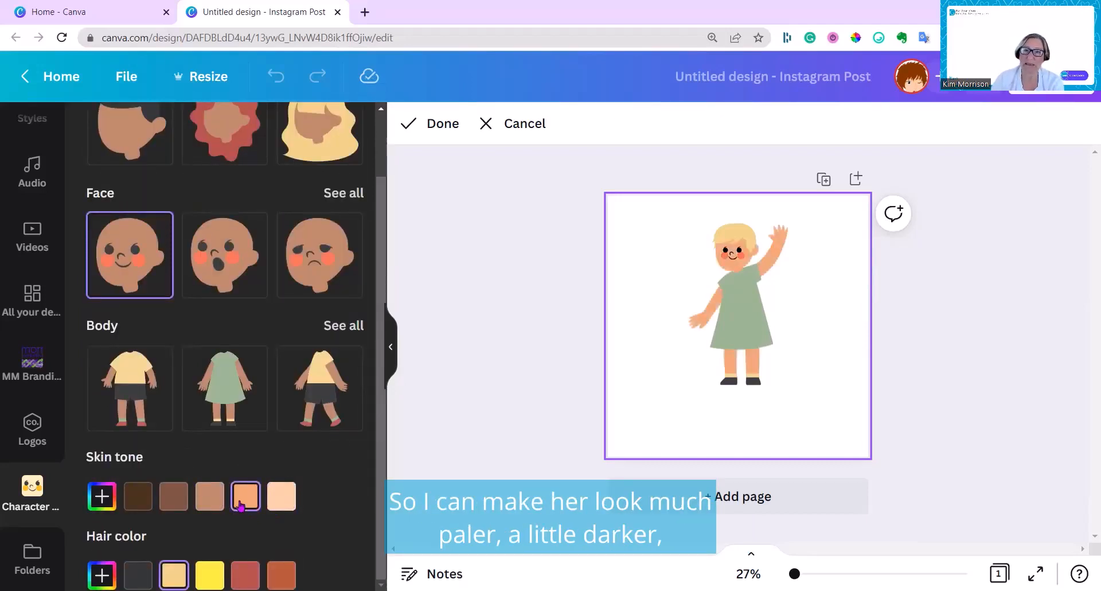
click(212, 502)
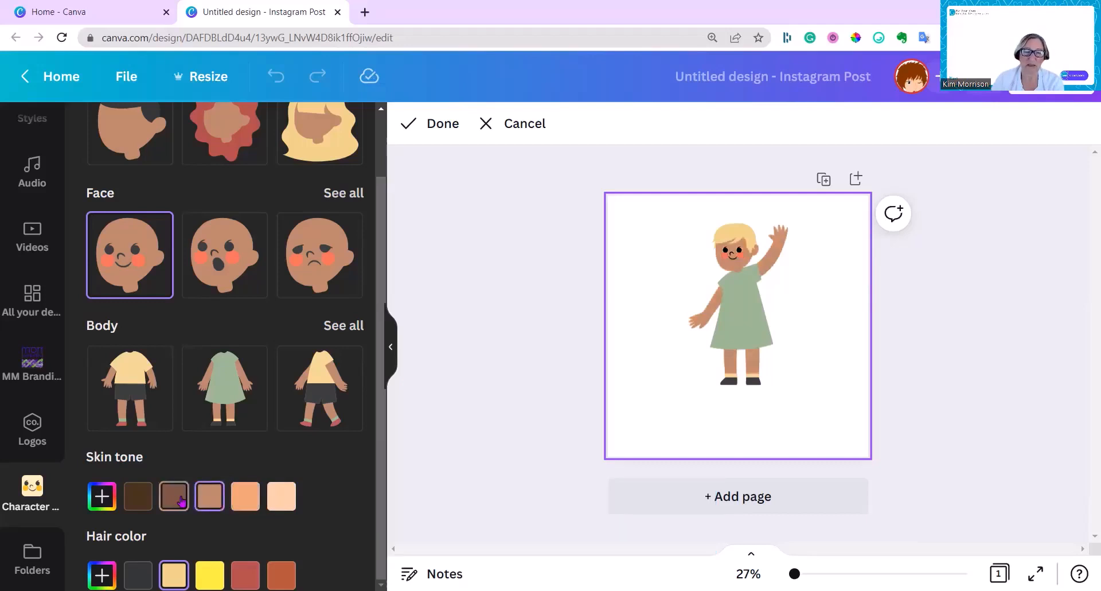
click(182, 501)
click(131, 500)
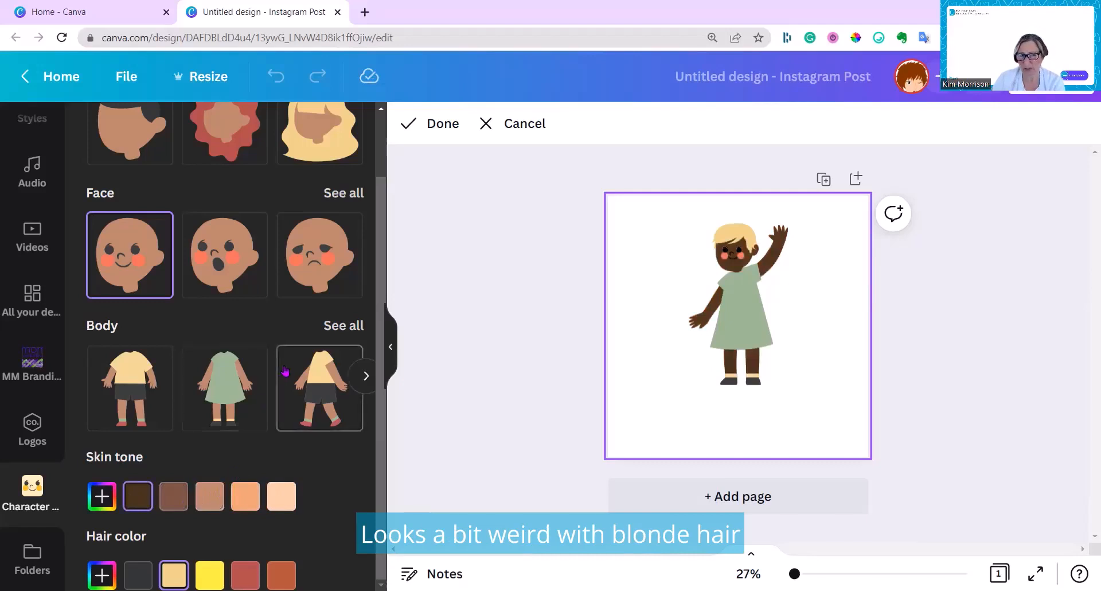
- Set the character's hair color to red and the skin tone to the second-lightest, peach-orange swatch
click(246, 574)
scroll(245, 575, up, 1)
click(246, 572)
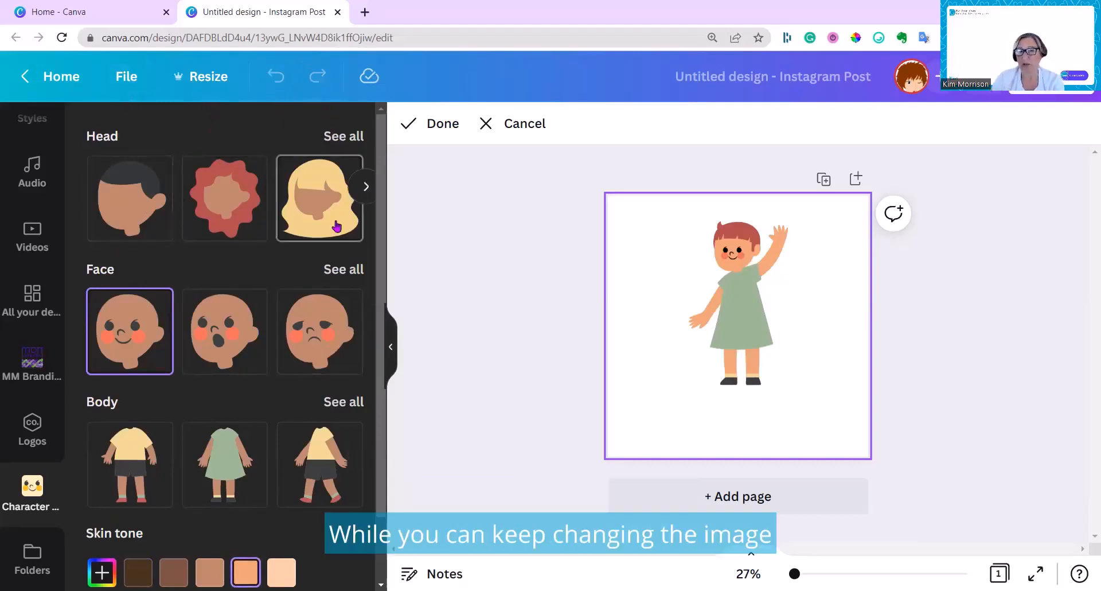
- Try curly, bobbed, short and long wavy hairstyles from the full head collection, and settle on the ponytail head
click(341, 137)
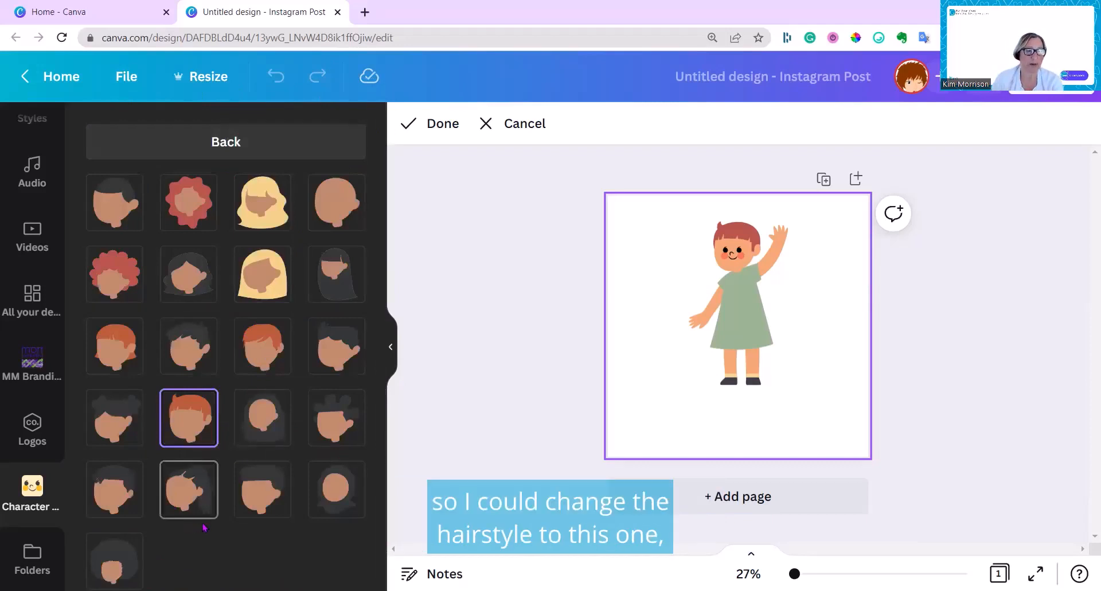
click(184, 493)
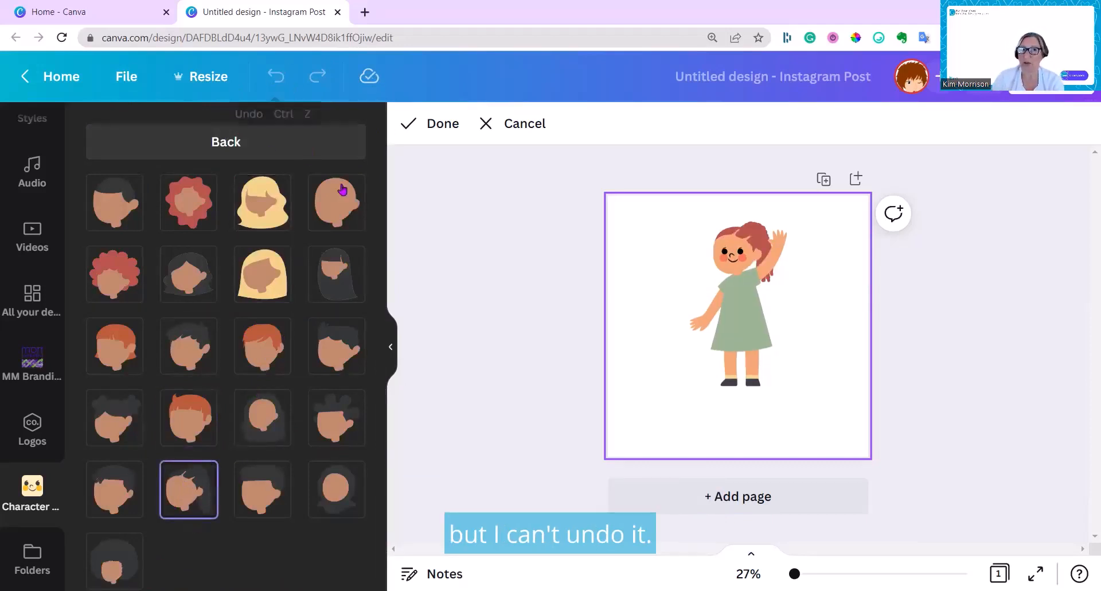
click(118, 271)
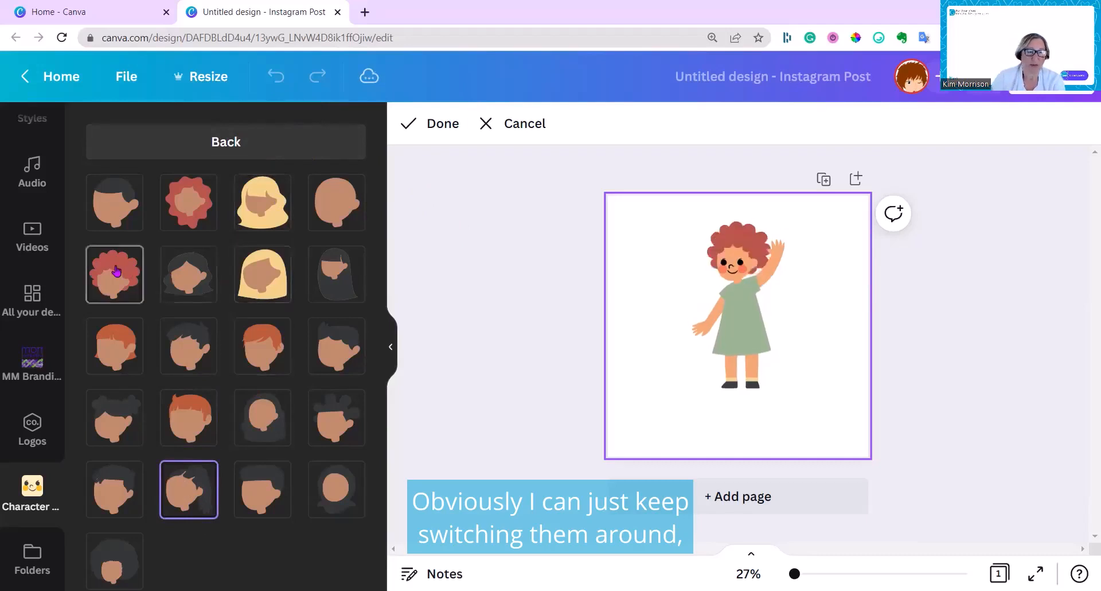
click(115, 348)
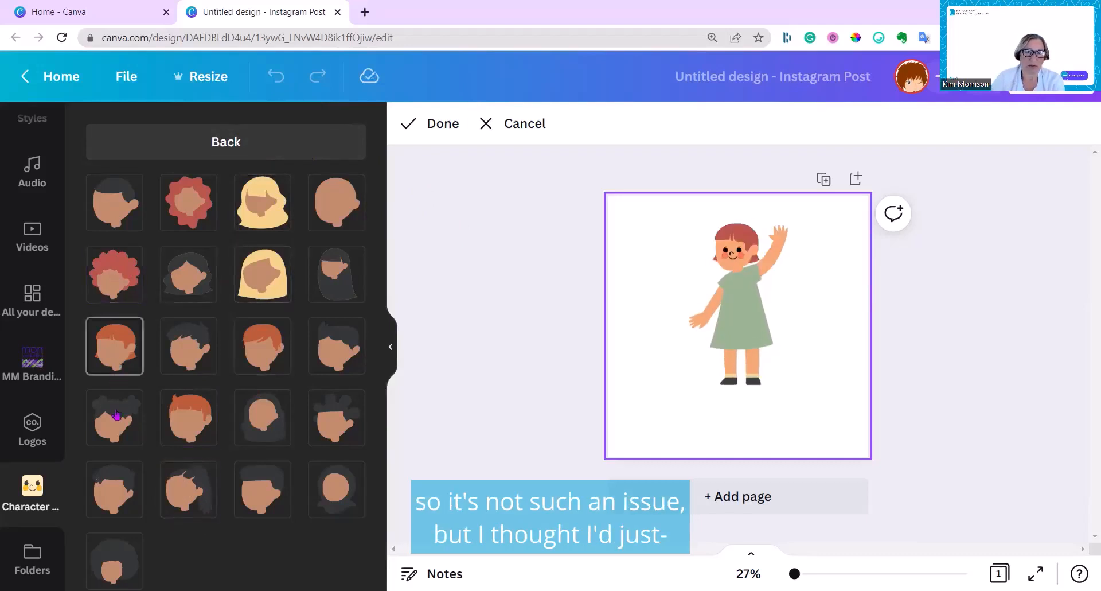
click(181, 425)
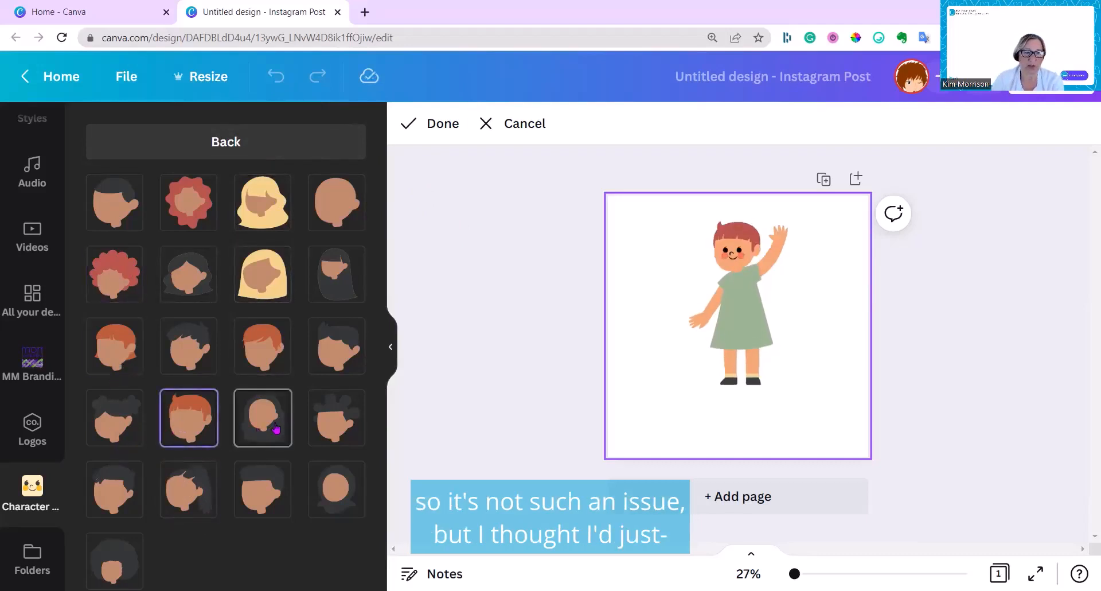
click(278, 429)
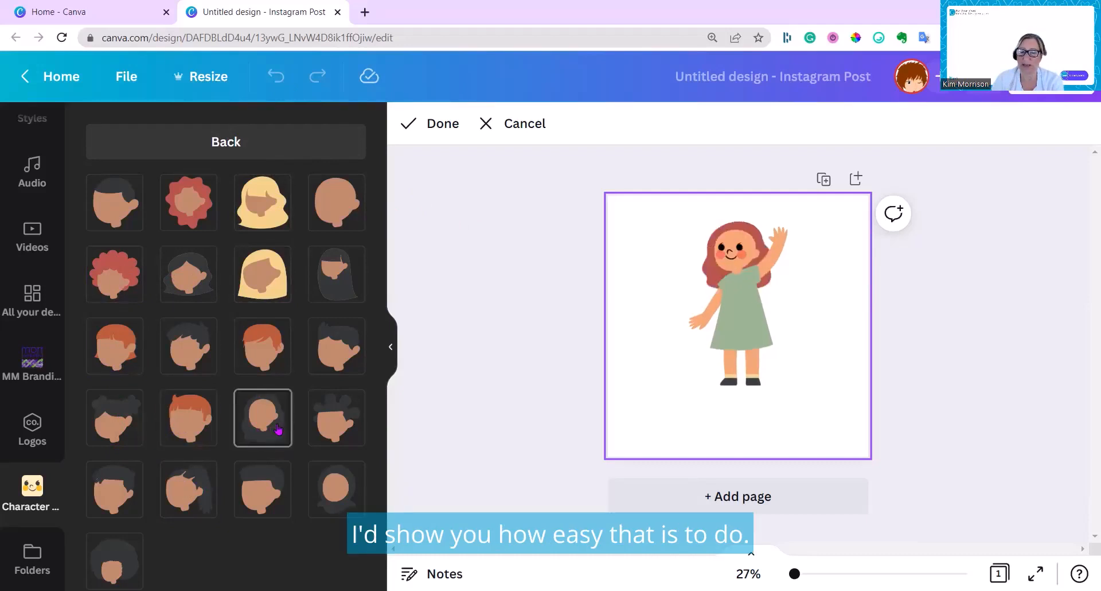
click(187, 504)
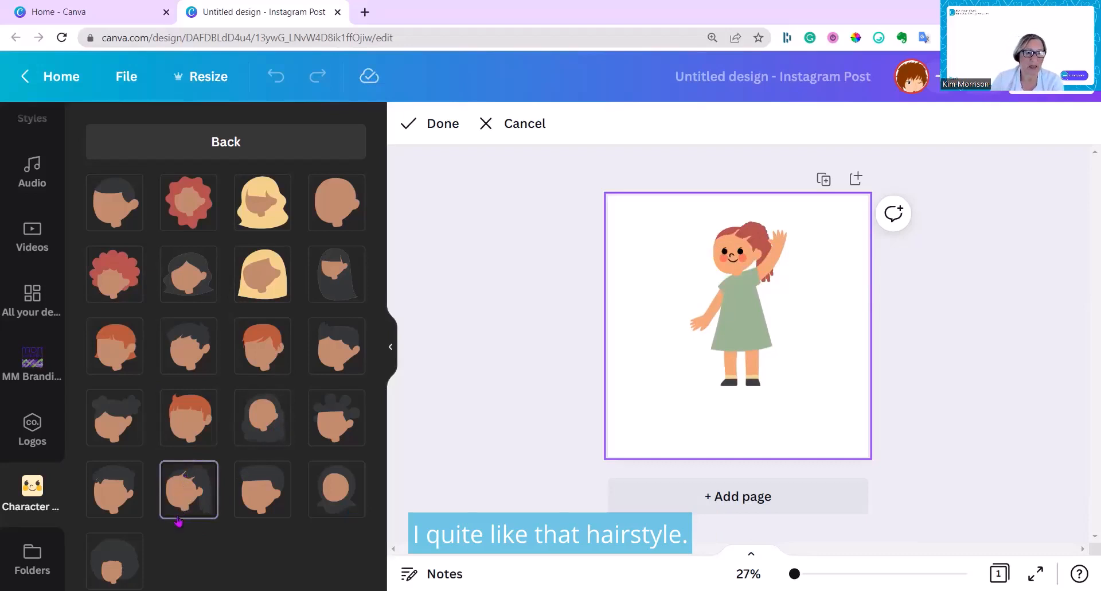
- Change the ponytail's hair color to light blonde
click(223, 142)
scroll(227, 476, down, 1)
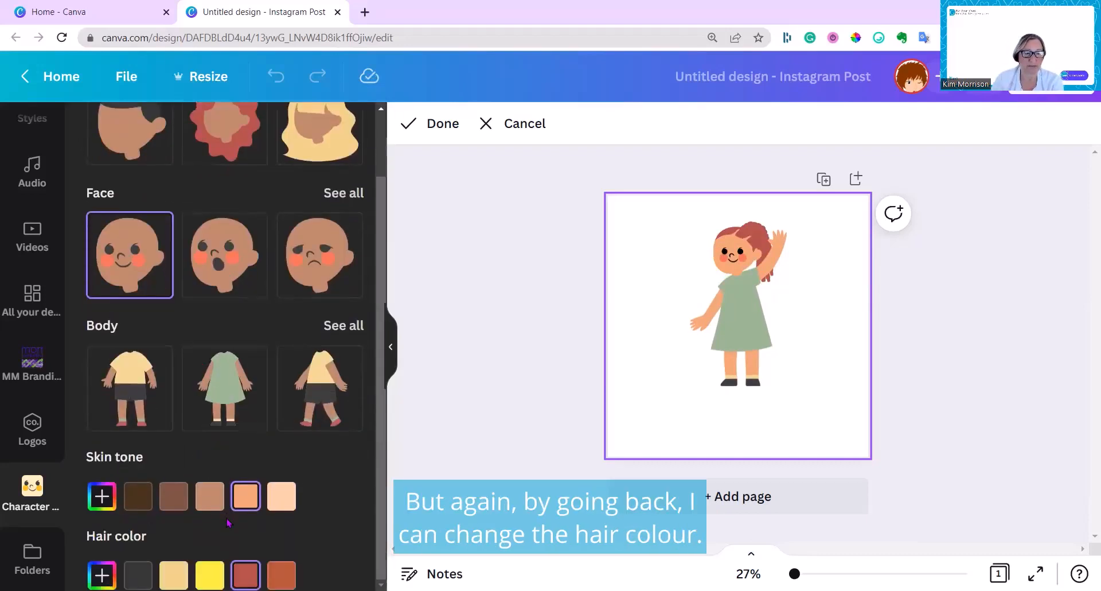
click(173, 574)
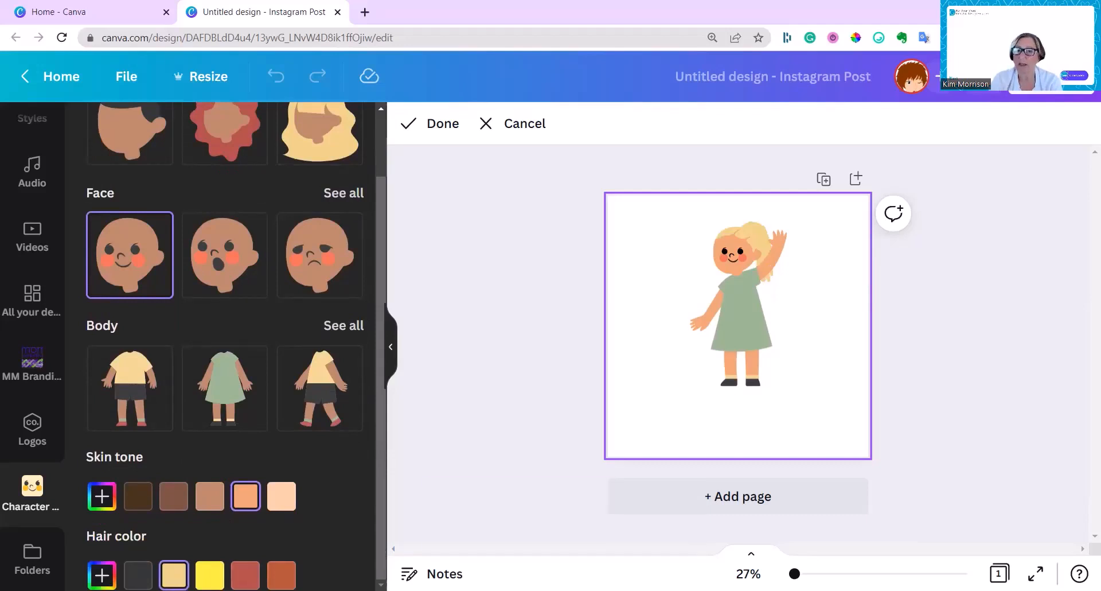
- Try the pointing wheelchair body on the character, and switch back to the waving body in the green dress
click(343, 325)
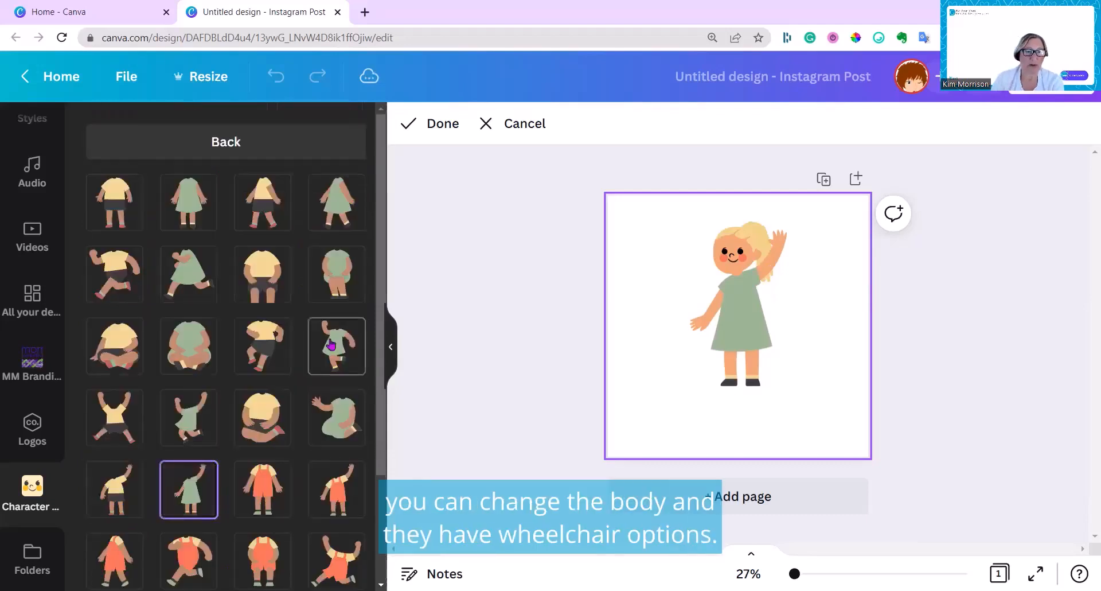
scroll(254, 498, down, 1)
scroll(253, 497, down, 1)
click(342, 490)
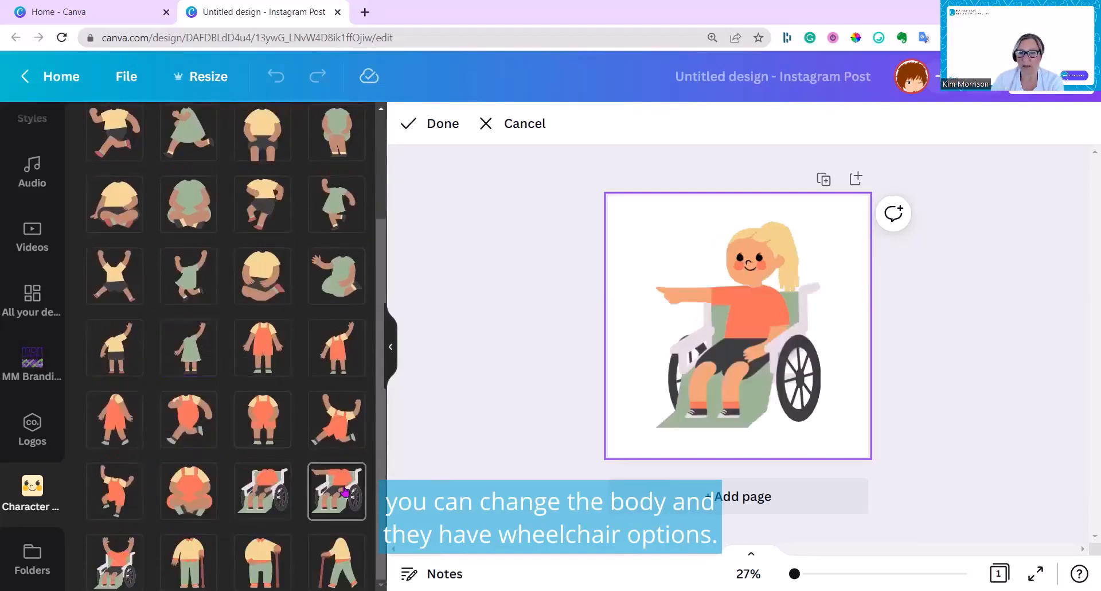
click(215, 362)
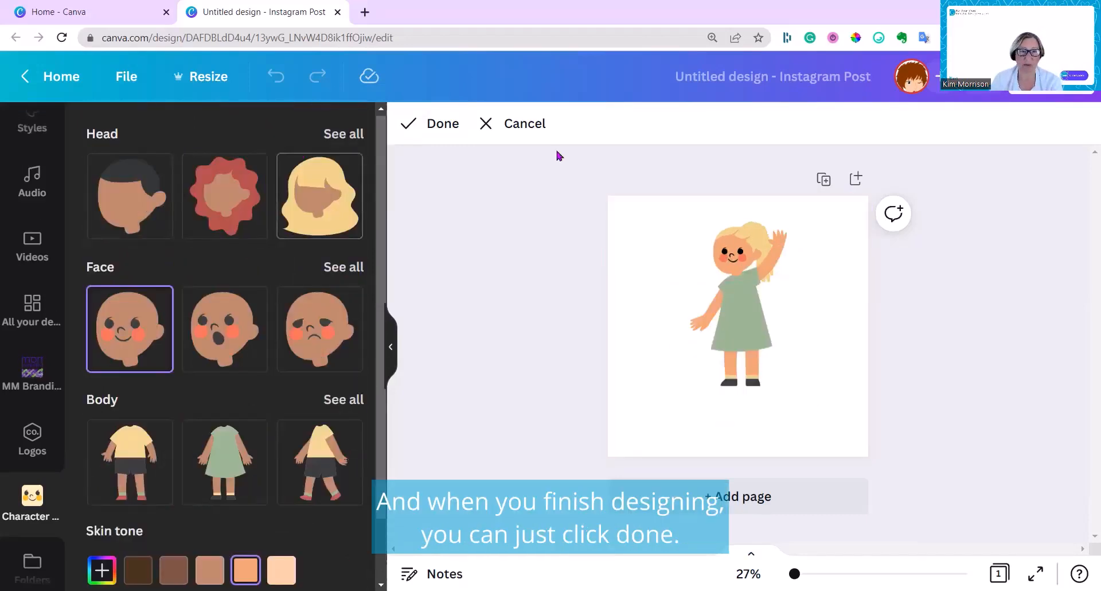
- Finish the character design, move the character to the middle of the page and enlarge it to nearly fill the page height
click(424, 127)
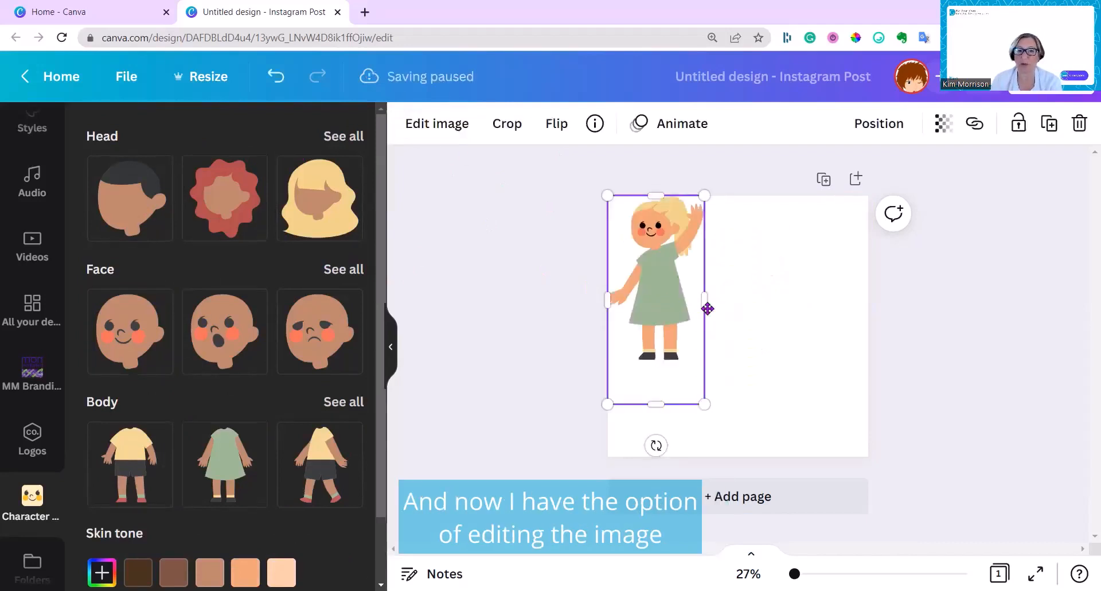
drag(649, 298, 723, 310)
drag(780, 423, 786, 483)
- Preview the Photo Zoom and Pop photo animations on the character, and leave the animation options
click(687, 120)
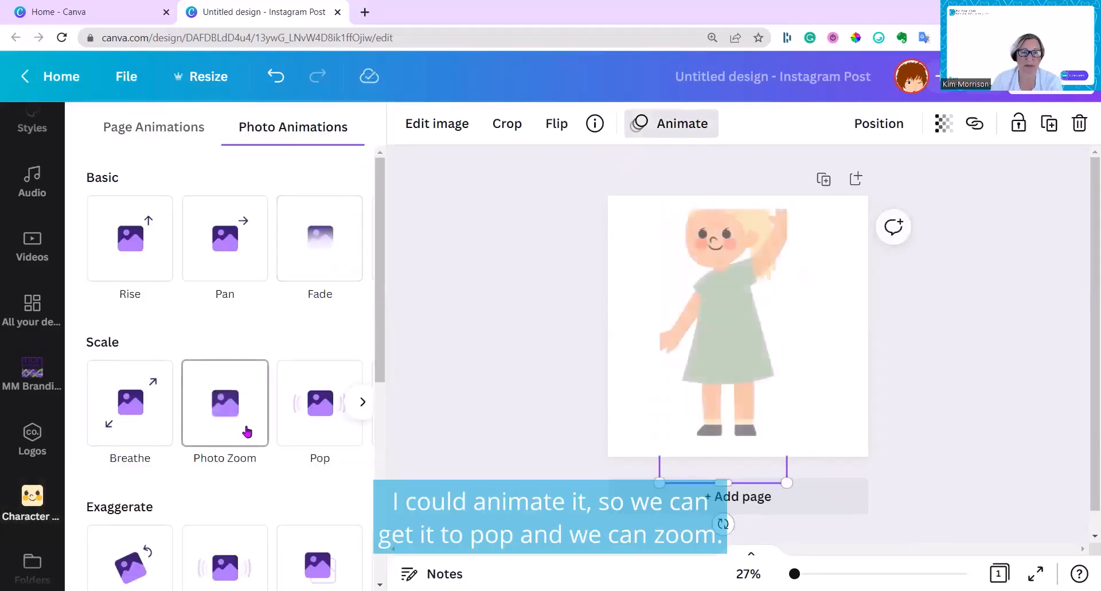
click(314, 427)
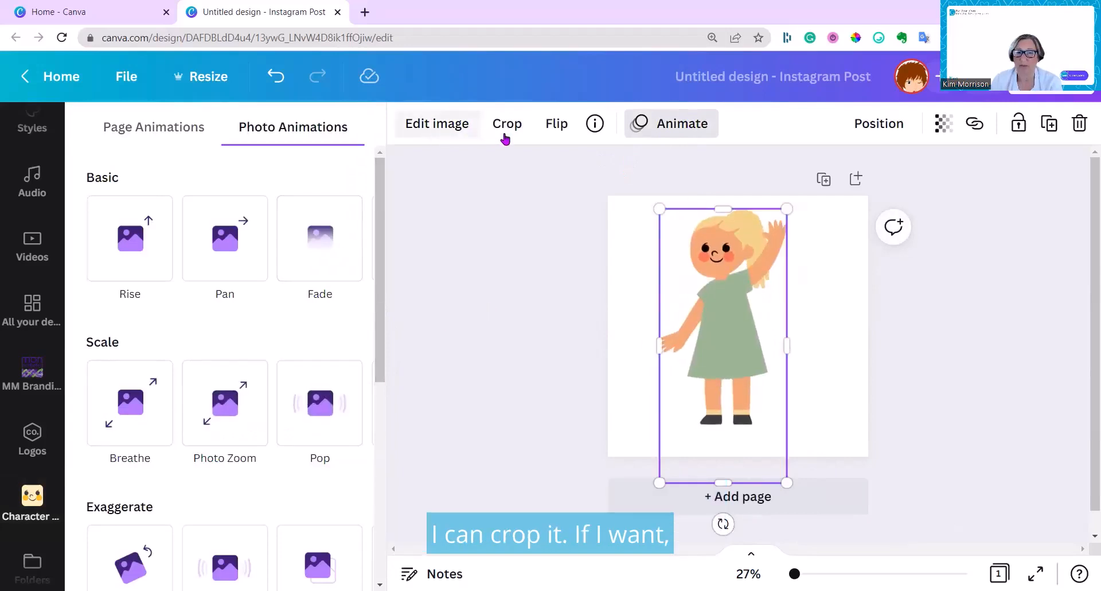
click(631, 344)
- Crop the empty space below the character's feet so the image ends within the page
click(738, 484)
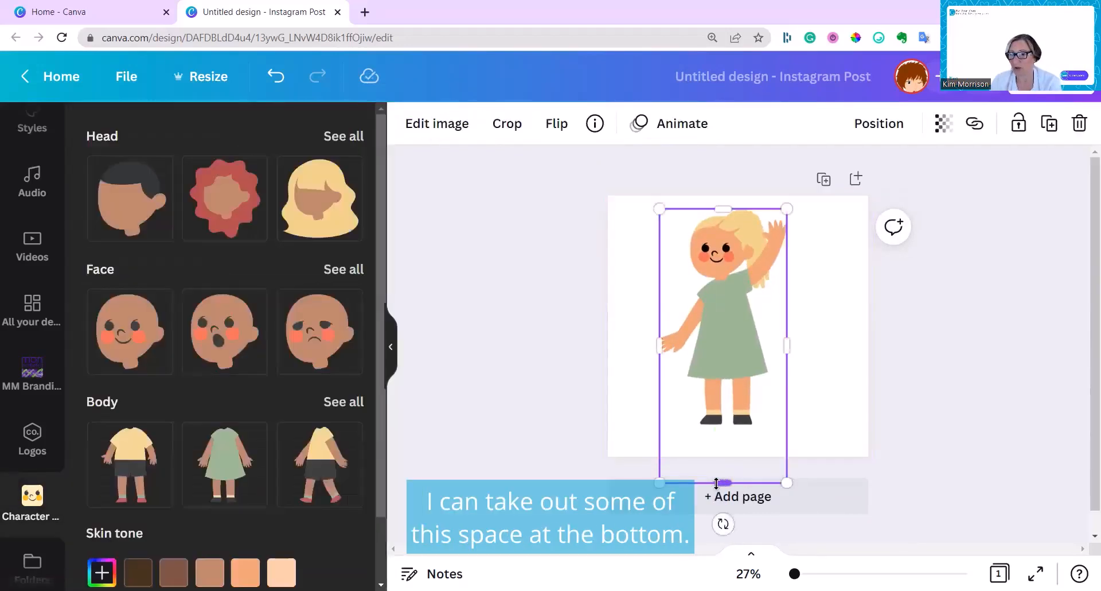
drag(726, 481, 723, 440)
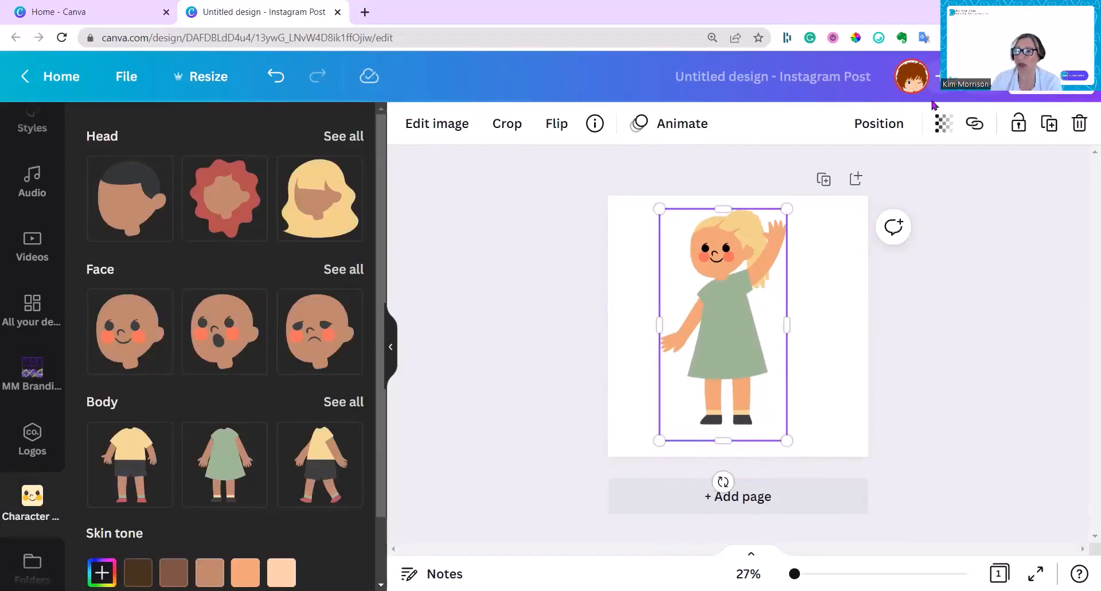
- Download the design as a PNG with a transparent background, and close the download notice
click(1057, 92)
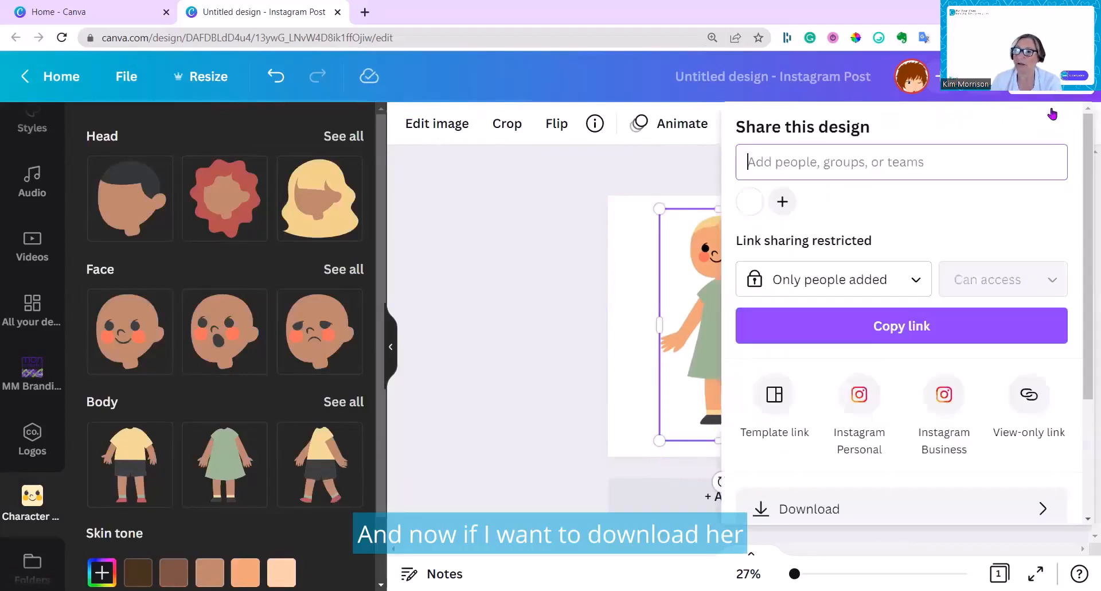
click(835, 512)
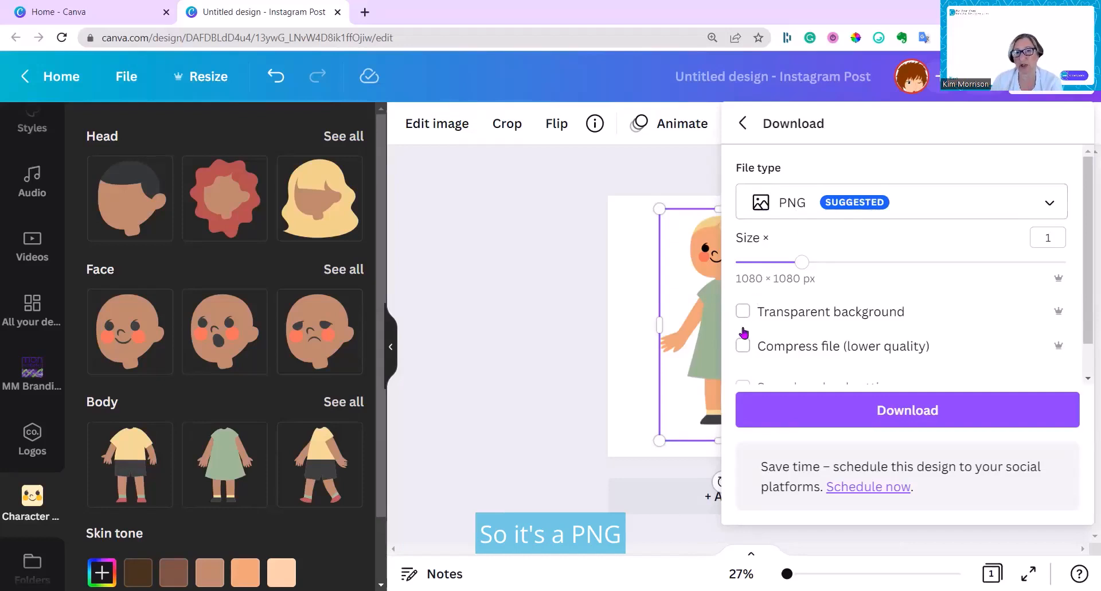
click(742, 315)
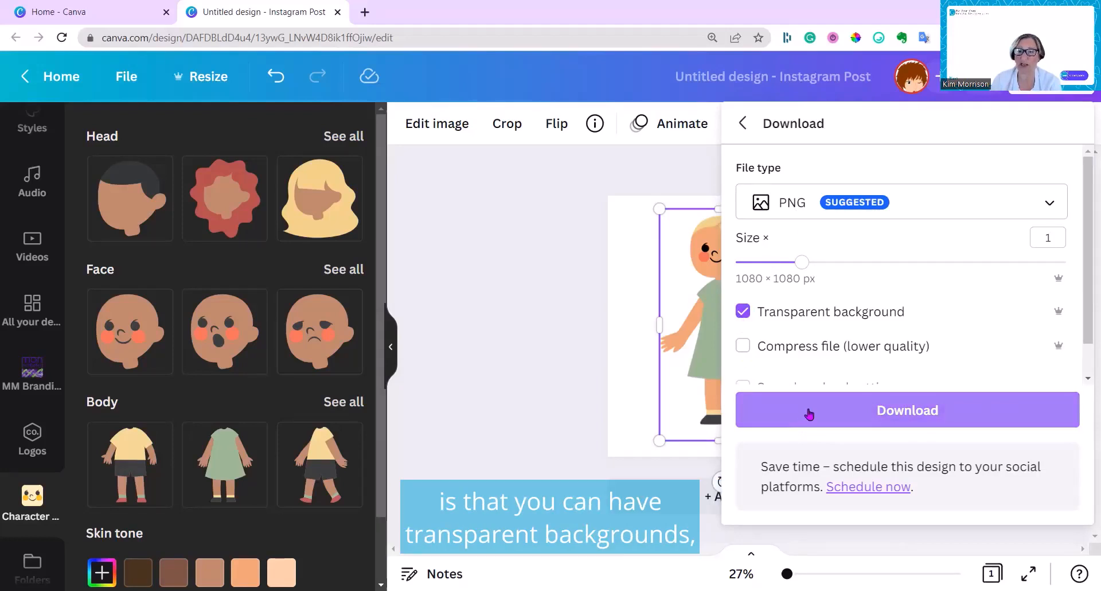
click(917, 411)
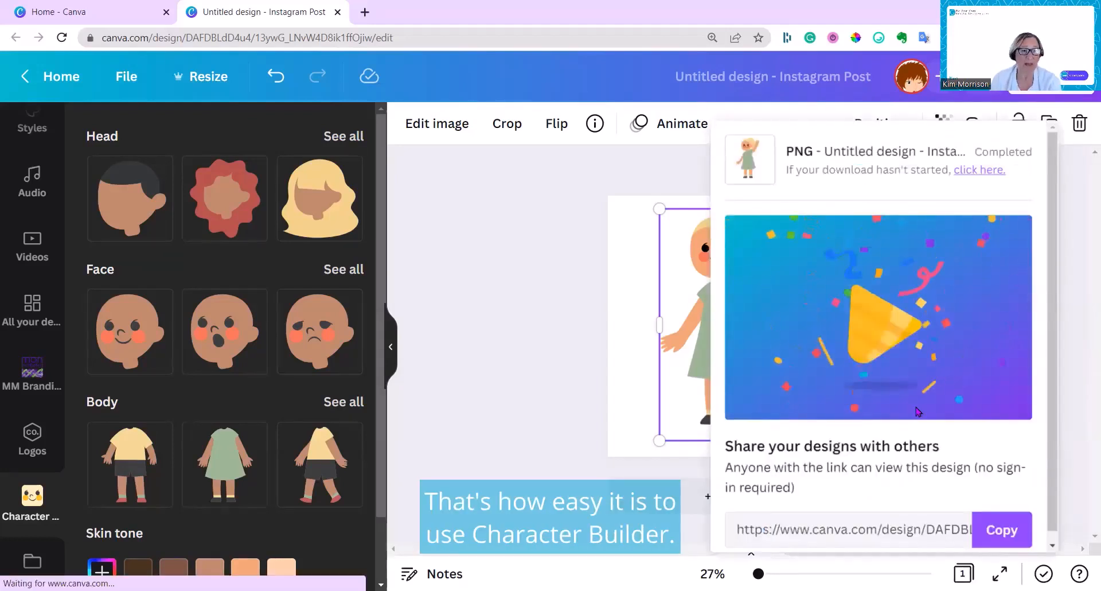
click(968, 344)
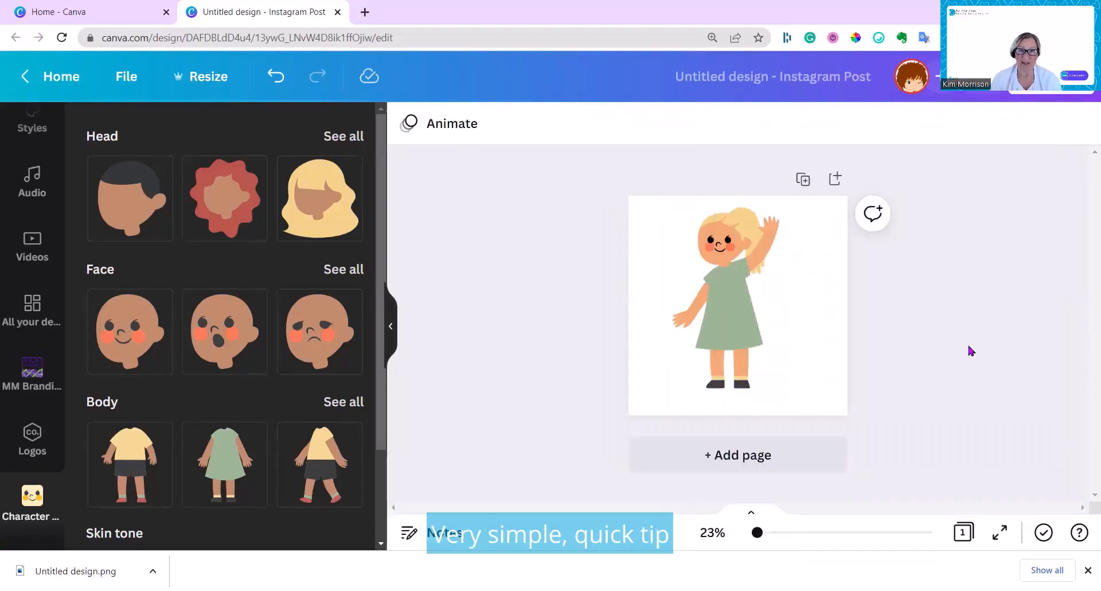